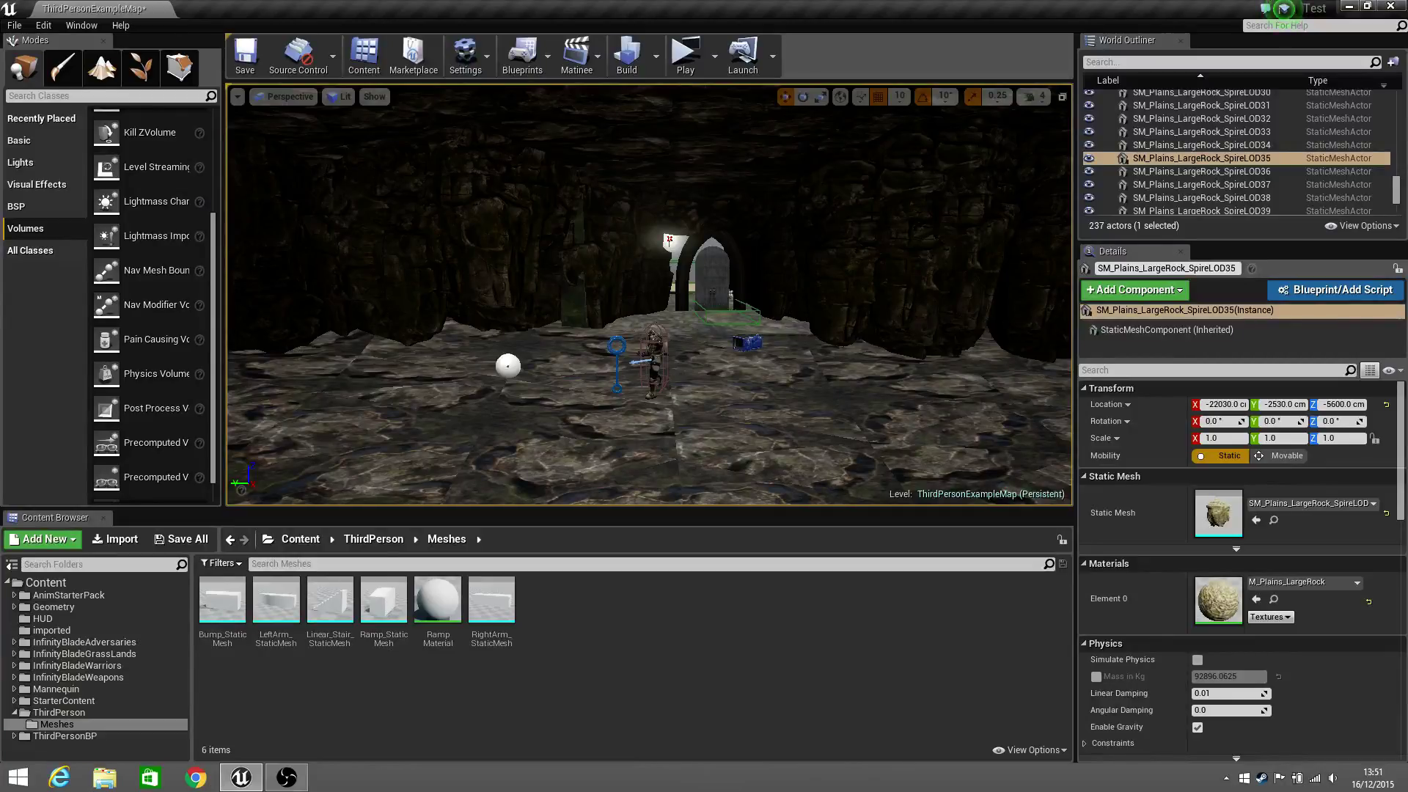
Step: Run a test play of the level, then end the play session
{"action": "left_click", "coordinate": [685, 57]}
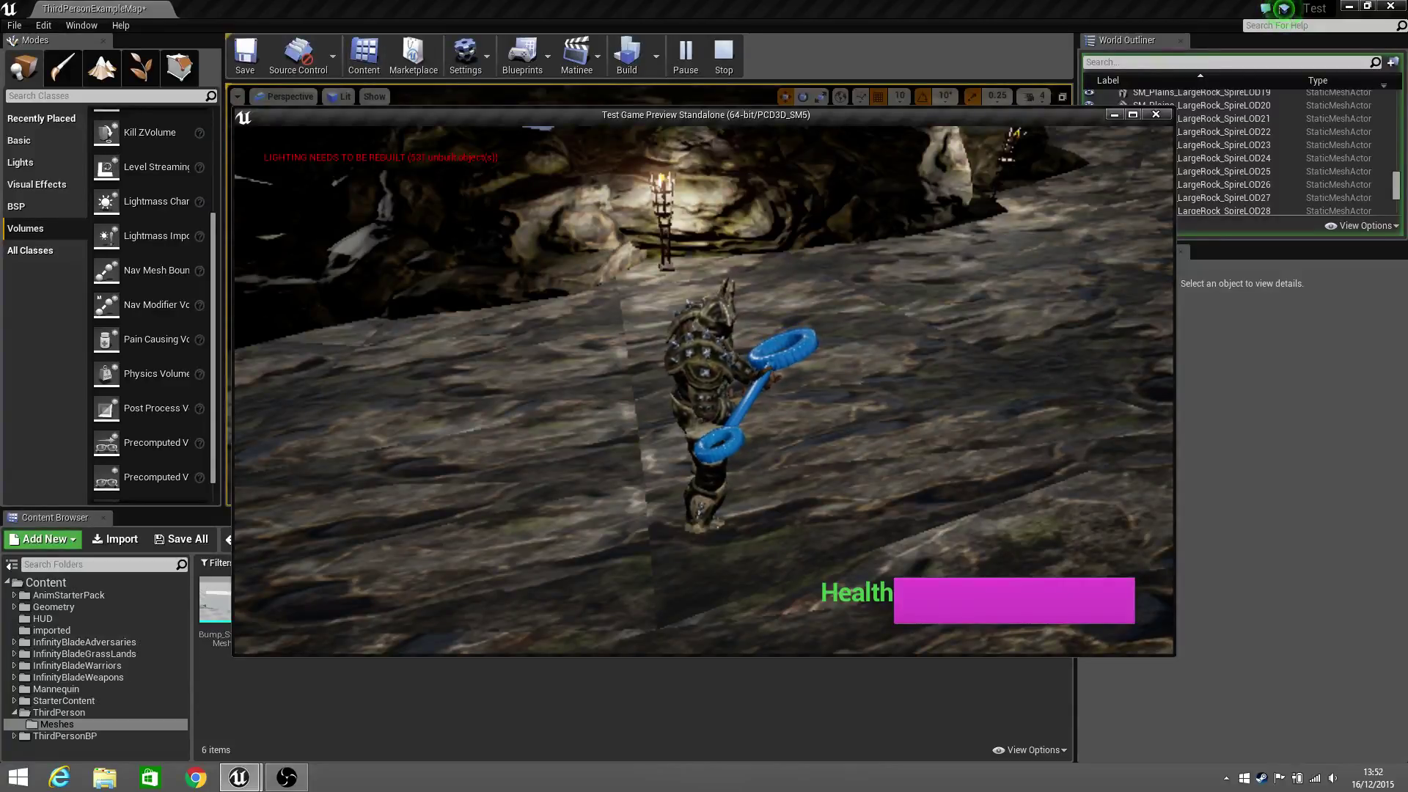
{"action": "key", "text": "Escape"}
{"action": "left_click", "coordinate": [636, 317]}
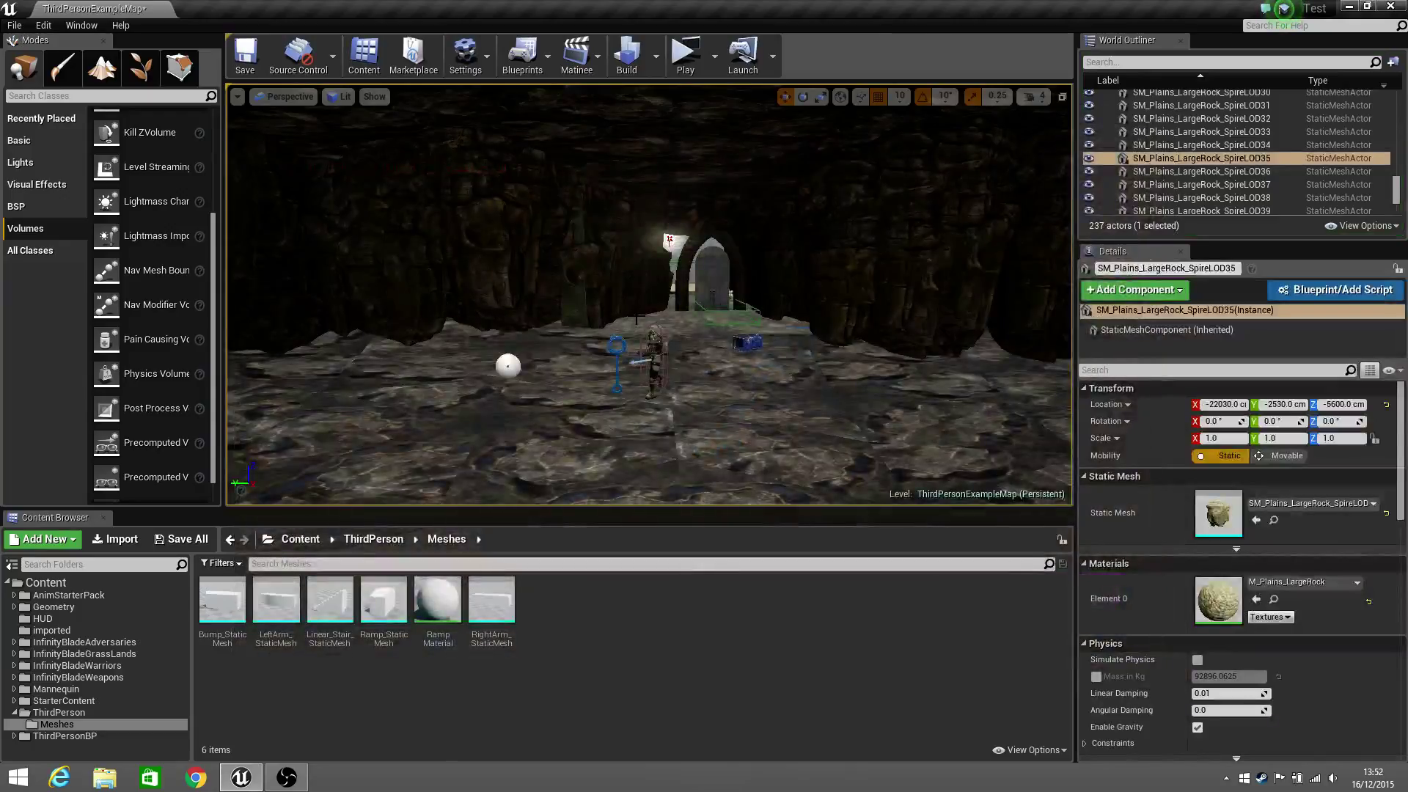
Step: Select the ThirdPersonCharacter and check its Anim Blueprint Generated class without changing it
{"action": "scroll", "coordinate": [637, 317], "scroll_direction": "up", "scroll_amount": 6}
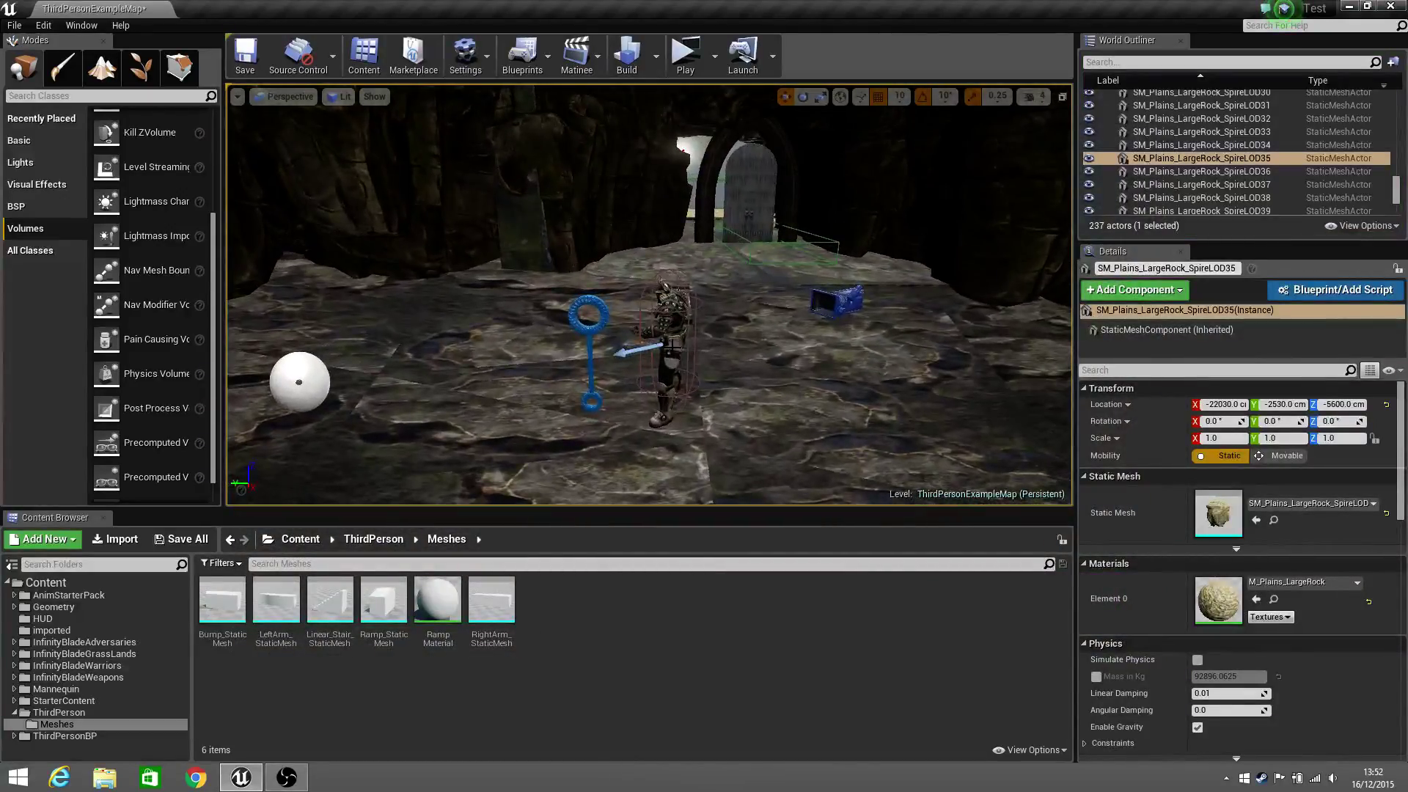
{"action": "left_click", "coordinate": [669, 344]}
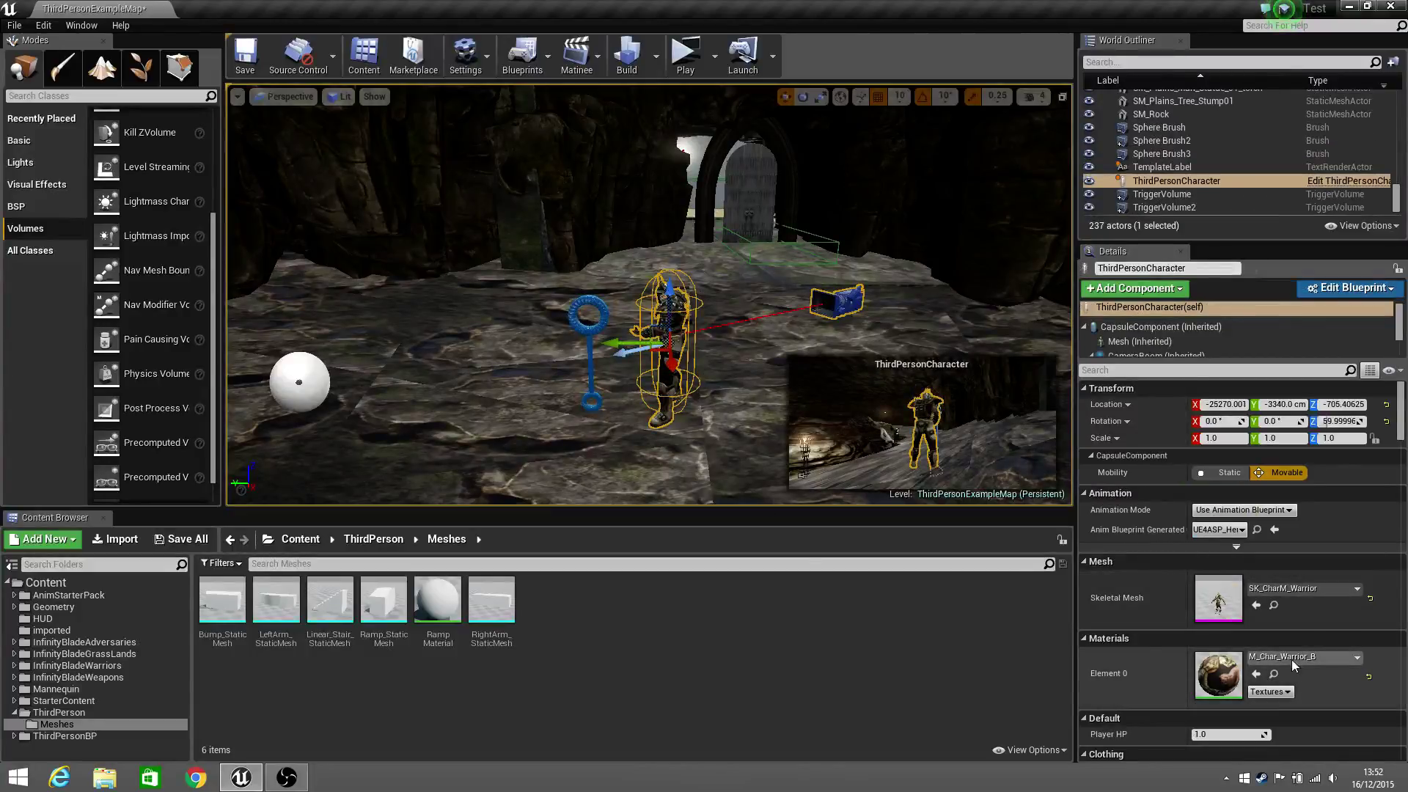
{"action": "left_click", "coordinate": [1222, 529]}
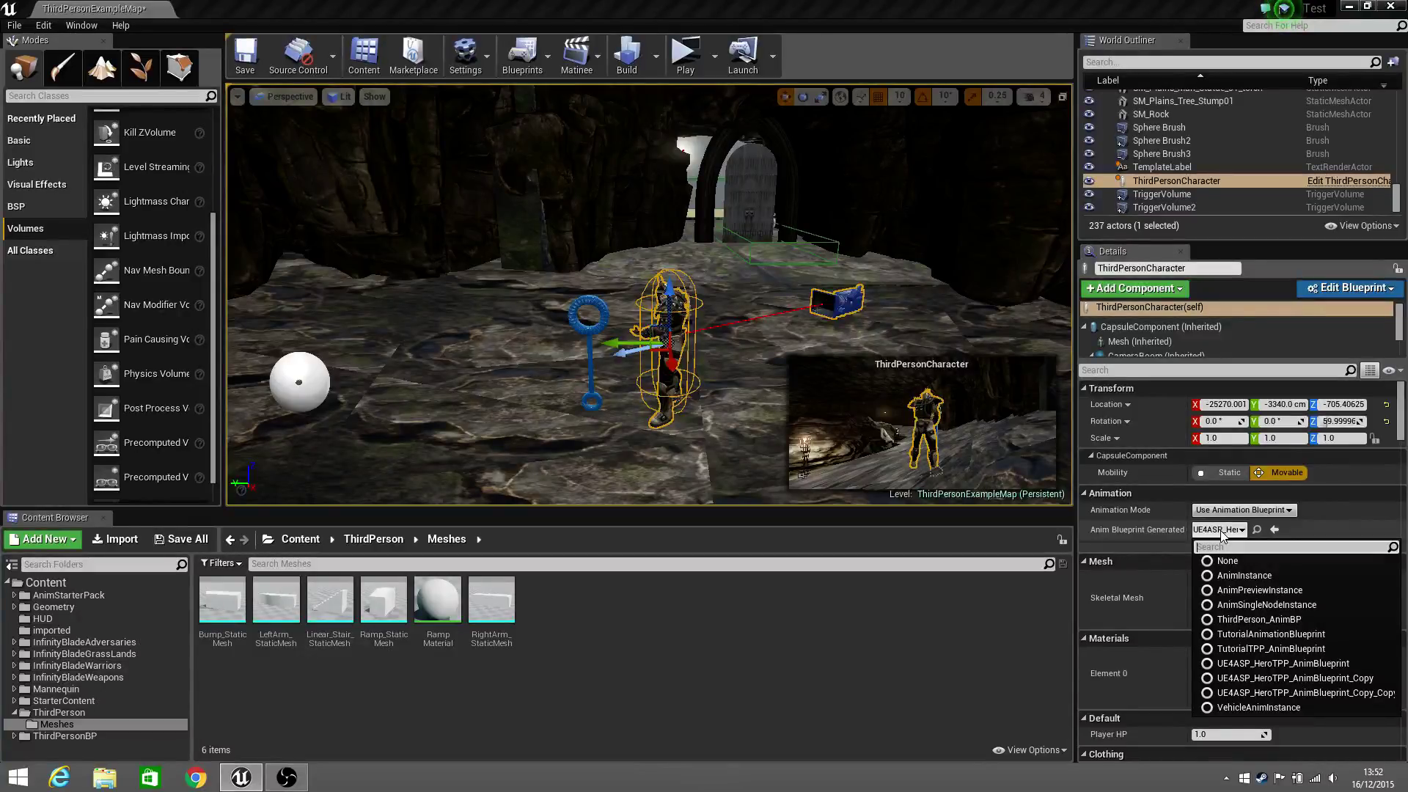
{"action": "left_click", "coordinate": [1222, 532]}
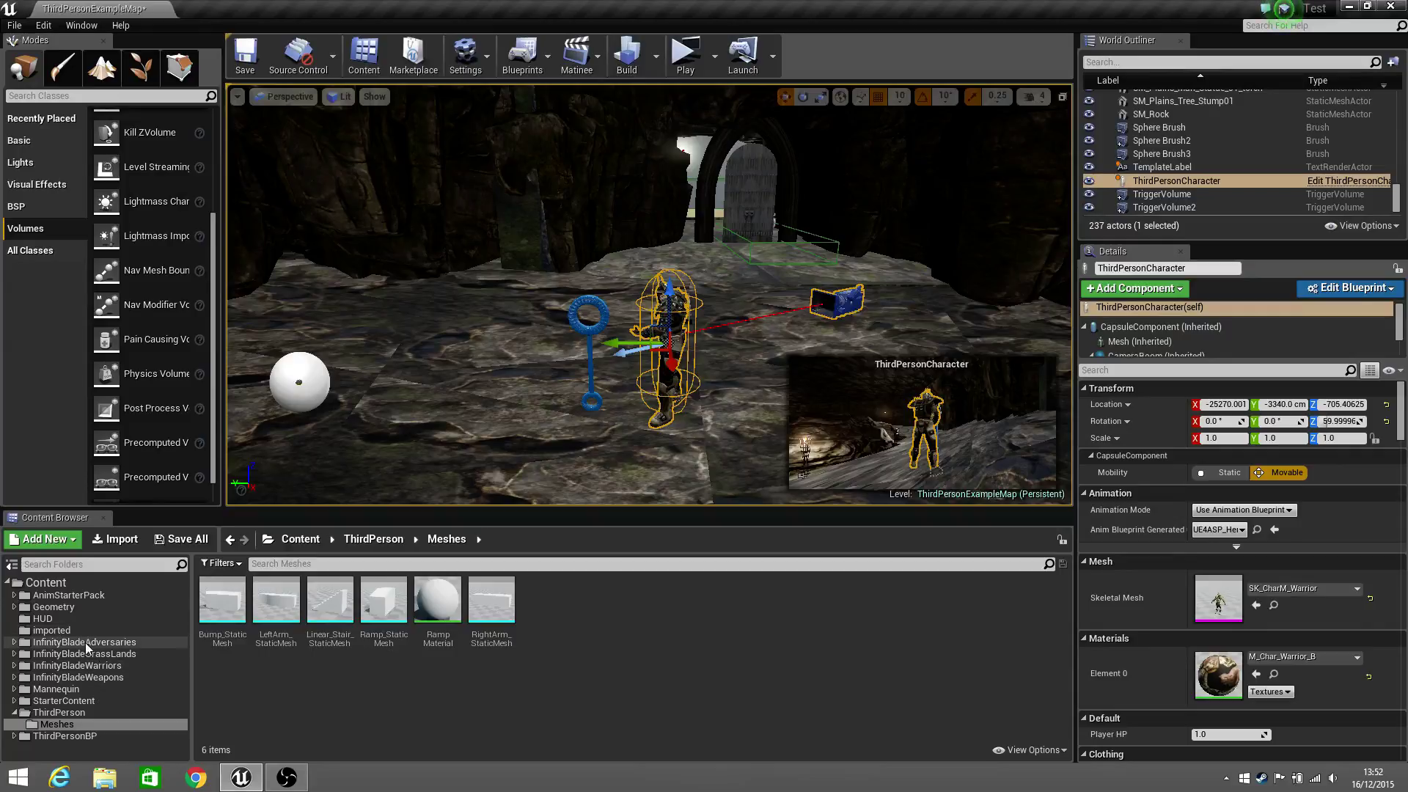
Step: Browse to InfinityBladeWarriors > Character > CompleteCharacters in the Content Browser
{"action": "double_click", "coordinate": [104, 667]}
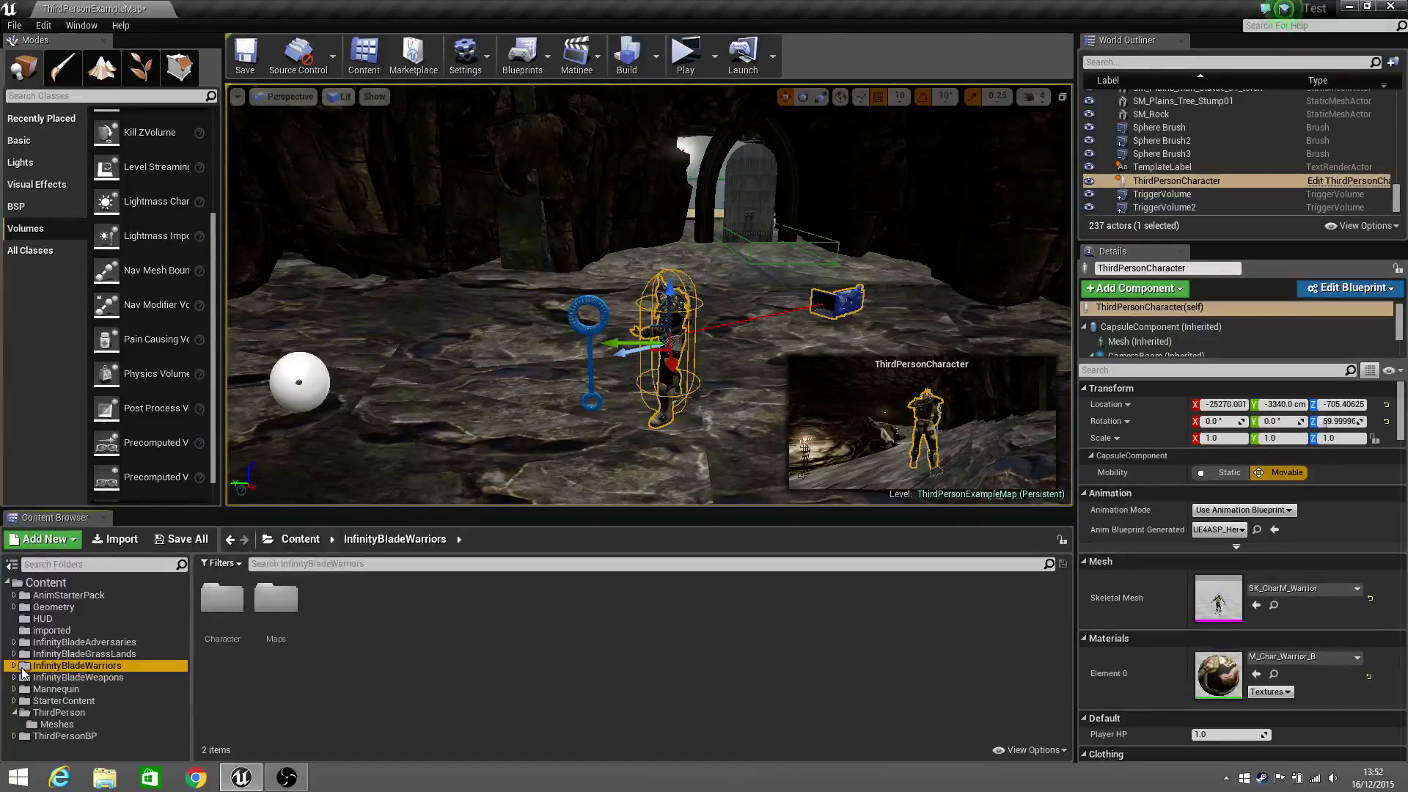
{"action": "double_click", "coordinate": [50, 677]}
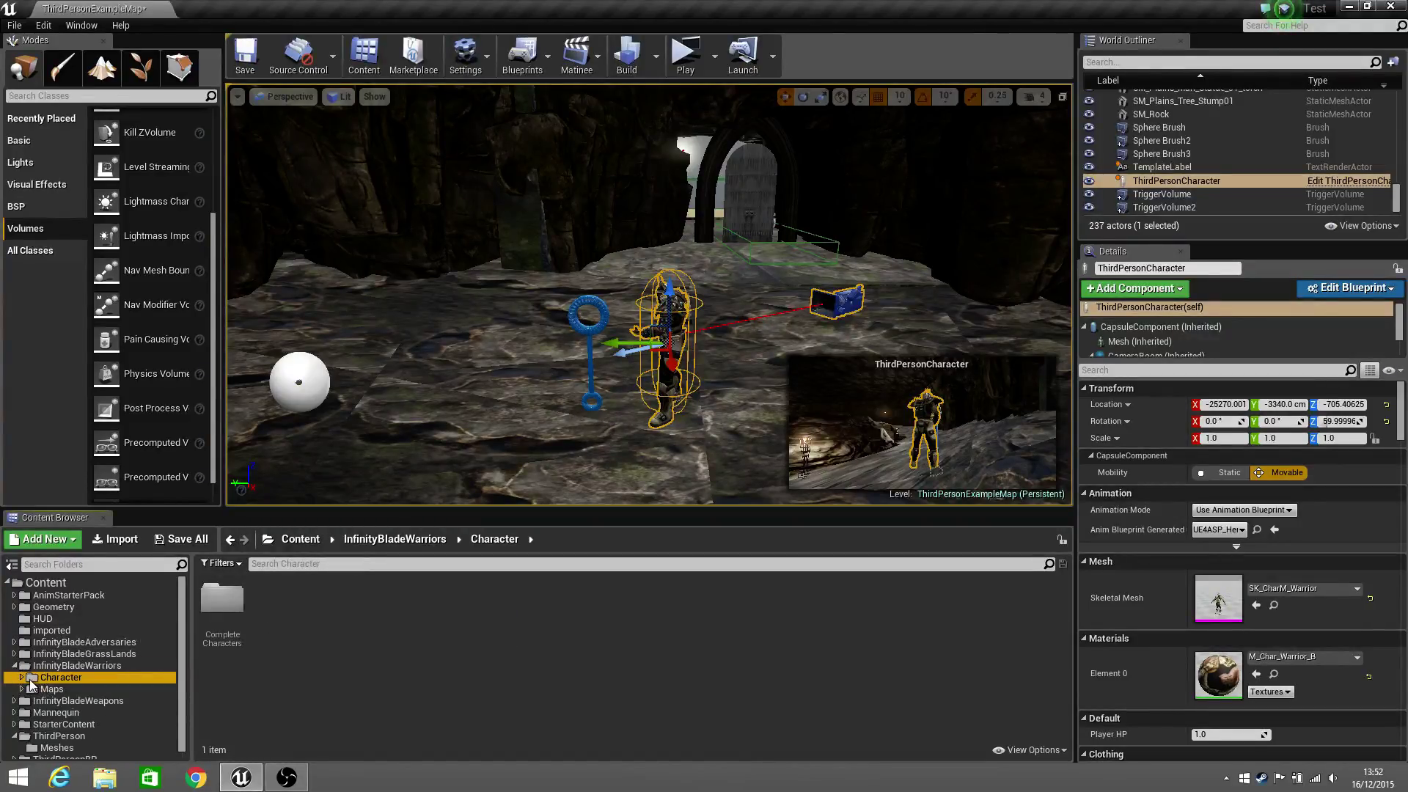
{"action": "double_click", "coordinate": [223, 598]}
{"action": "scroll", "coordinate": [410, 675], "scroll_direction": "down", "scroll_amount": 2}
{"action": "left_click", "coordinate": [603, 693]}
{"action": "right_click", "coordinate": [605, 698]}
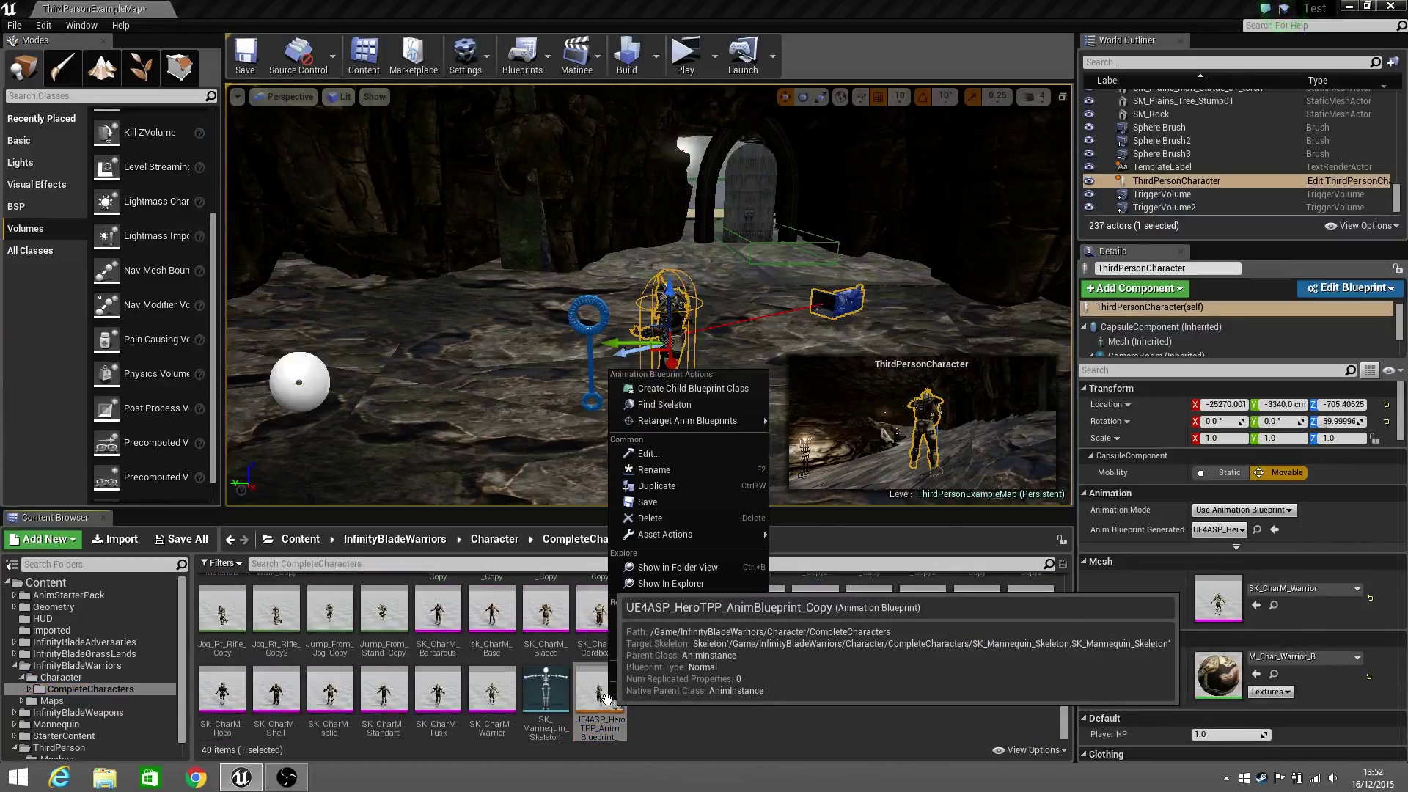
{"action": "left_click", "coordinate": [685, 451]}
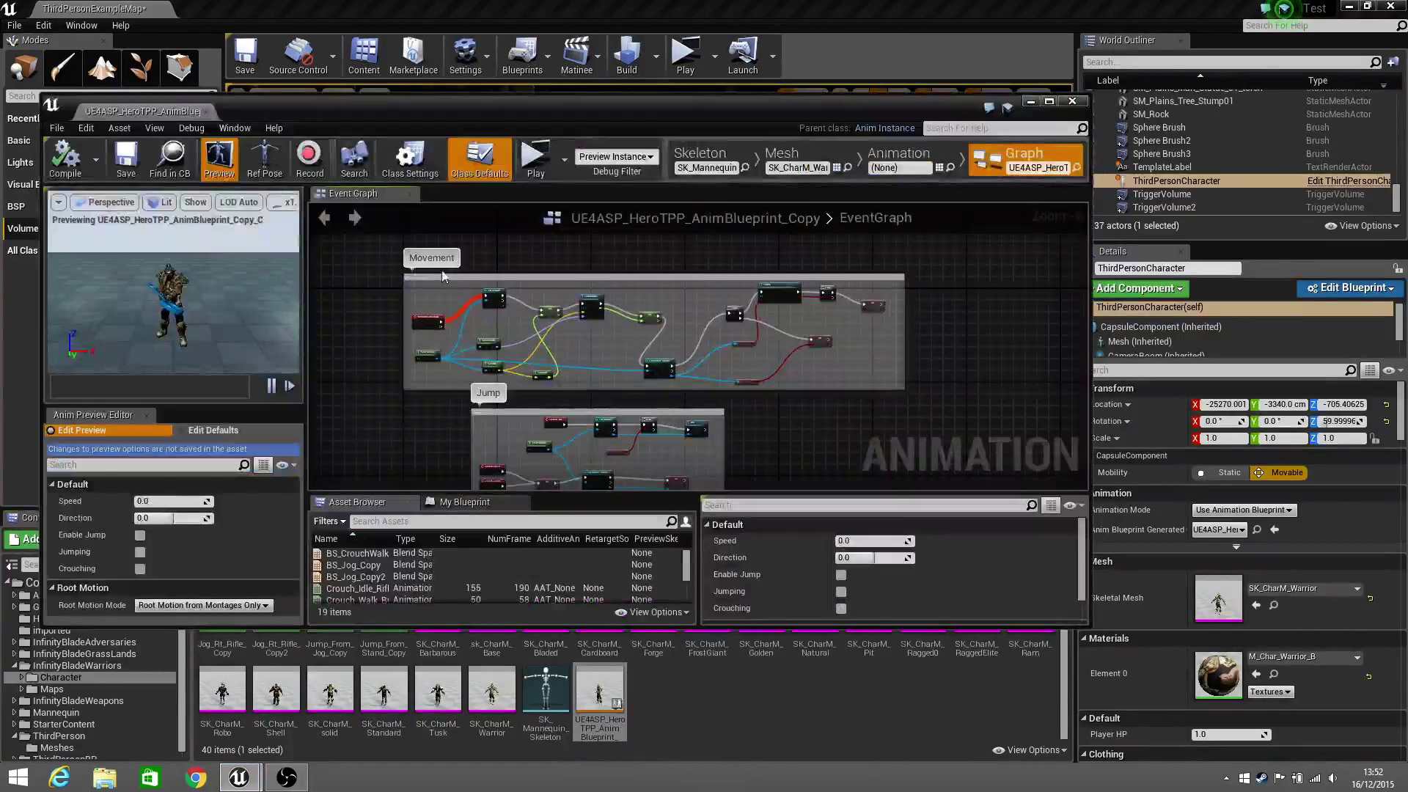
{"action": "left_click", "coordinate": [710, 152]}
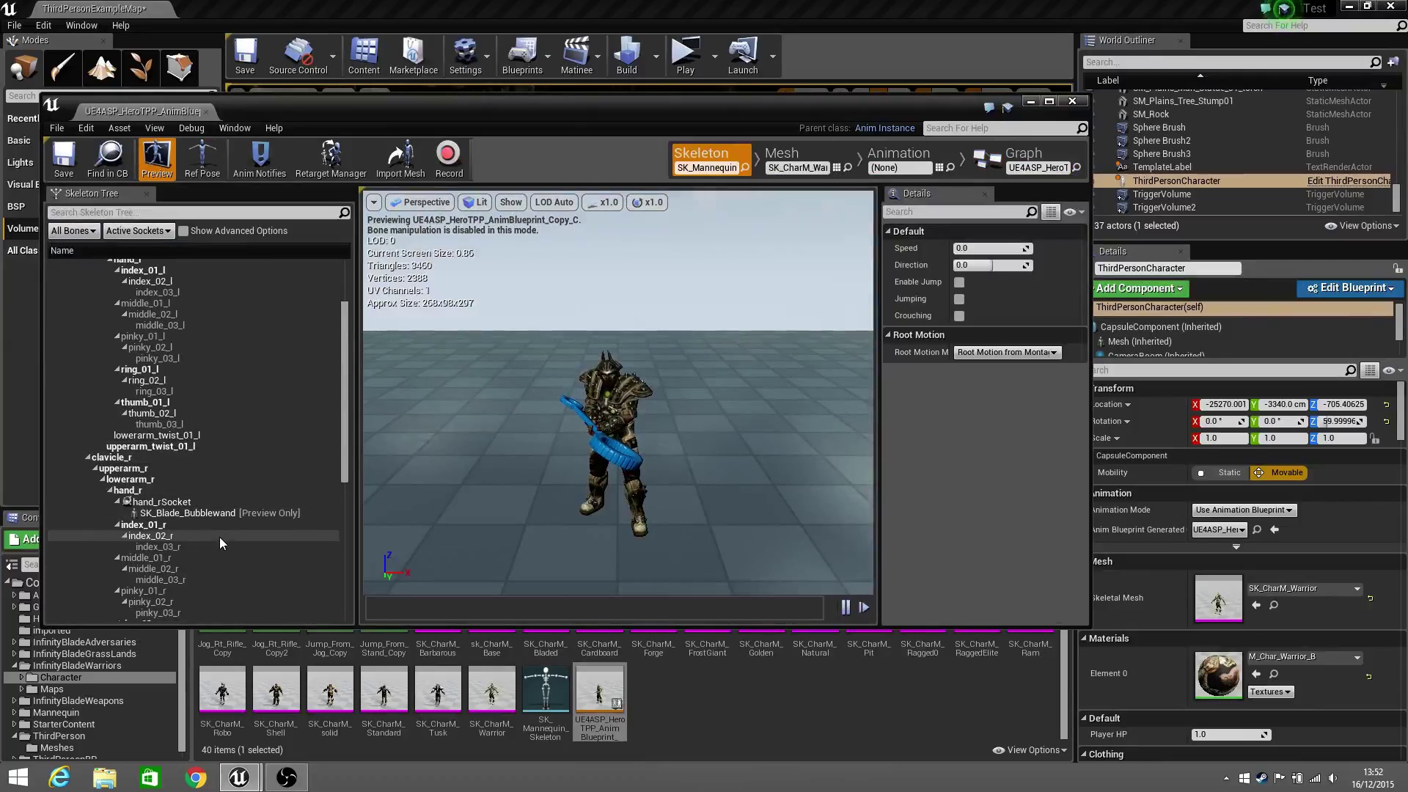
{"action": "left_click", "coordinate": [165, 502]}
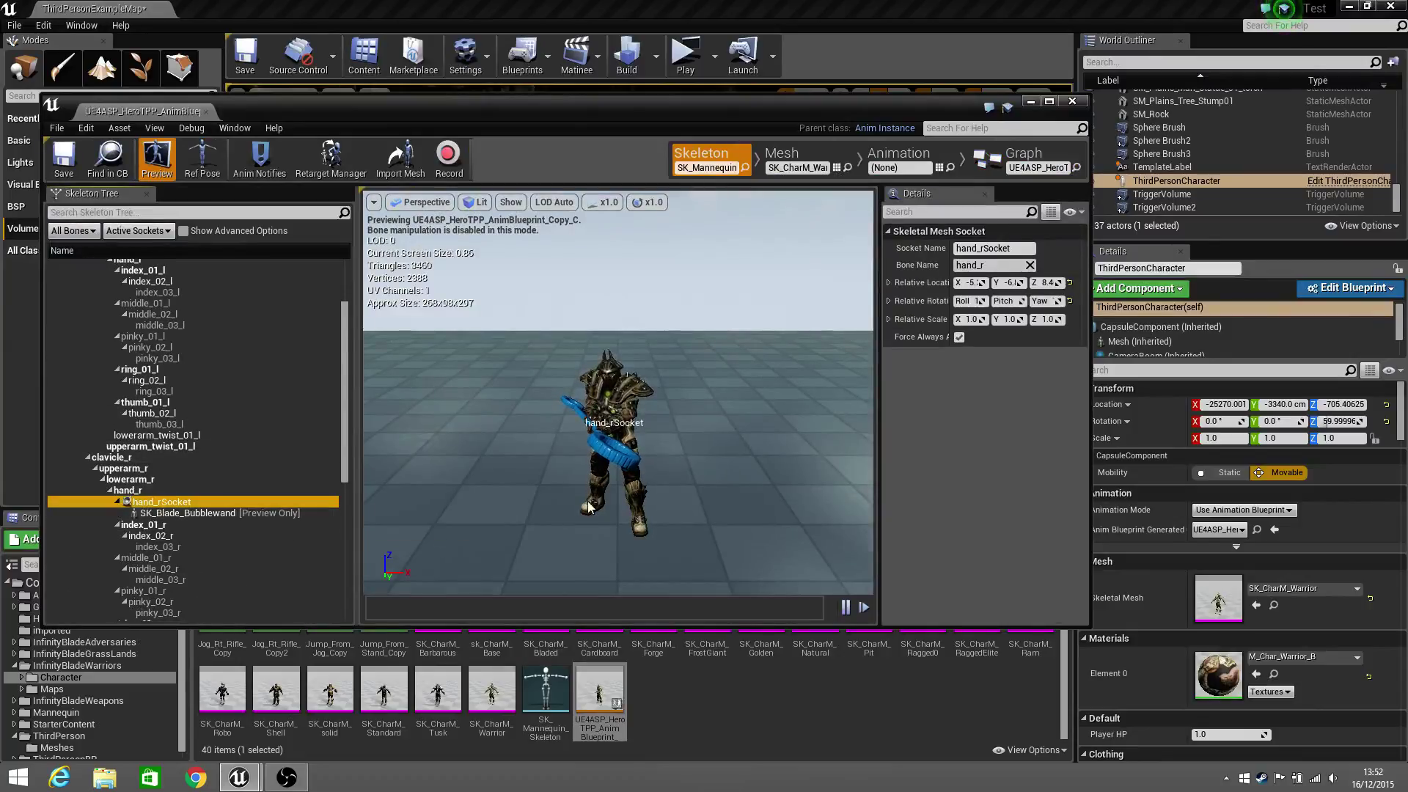
{"action": "scroll", "coordinate": [589, 506], "scroll_direction": "up", "scroll_amount": 8}
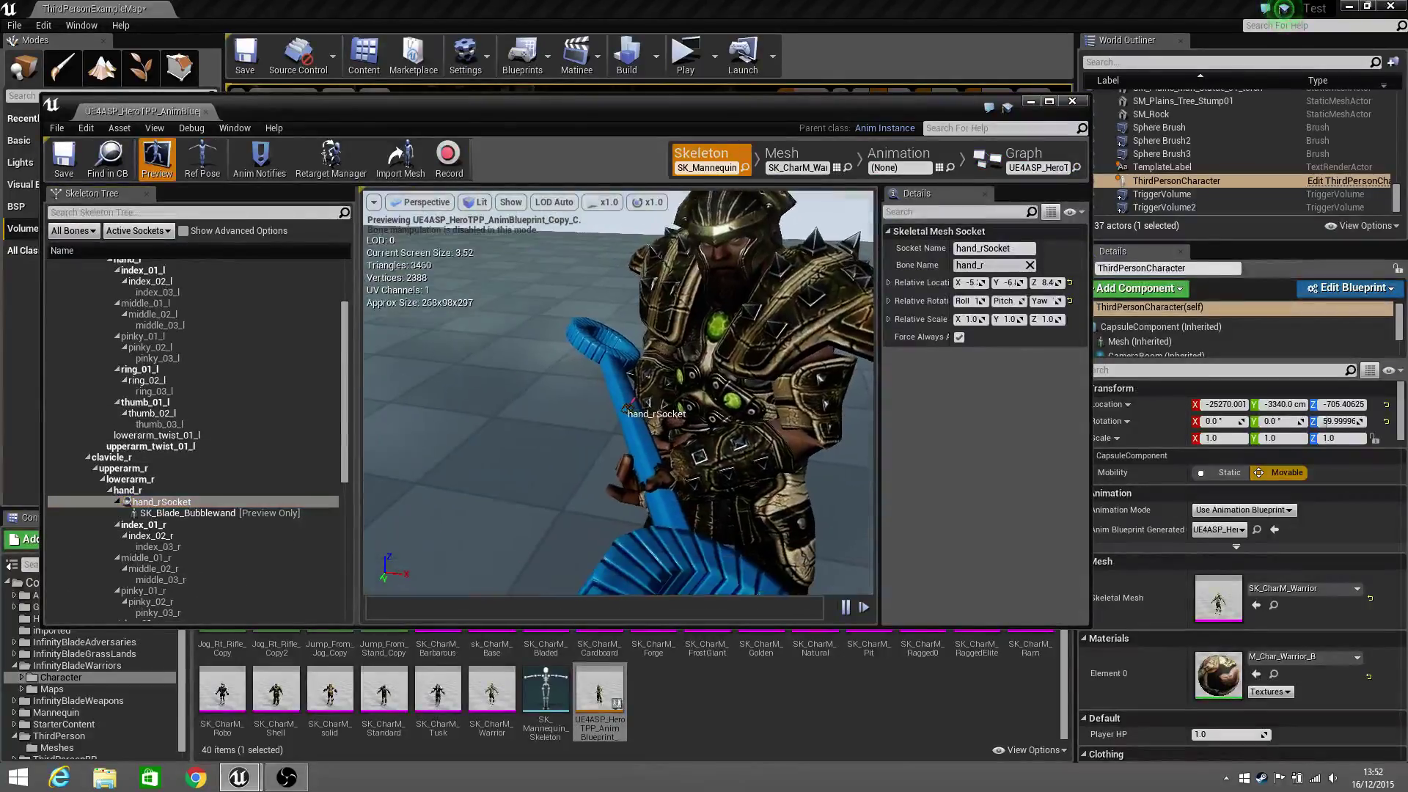
{"action": "left_click", "coordinate": [231, 514]}
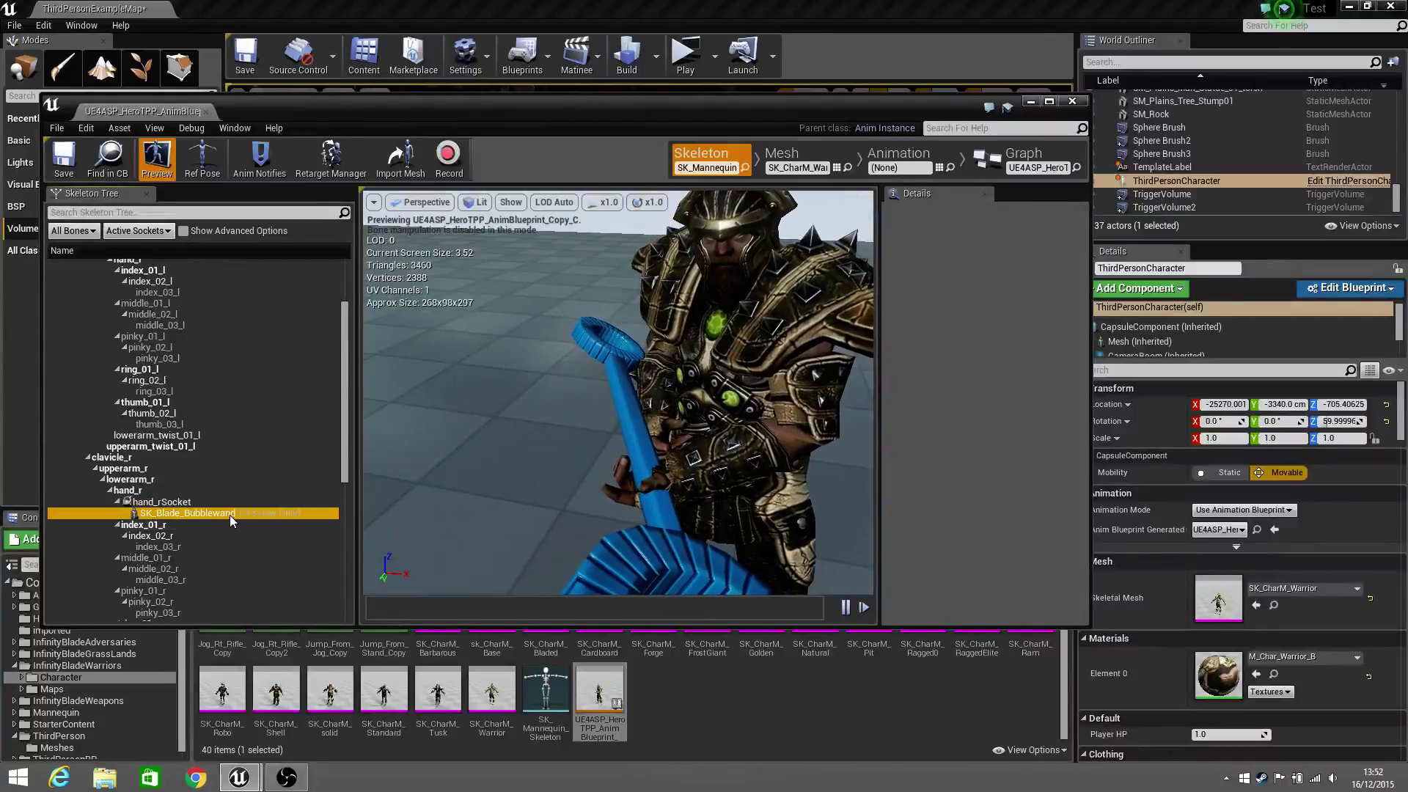
{"action": "left_click", "coordinate": [195, 500]}
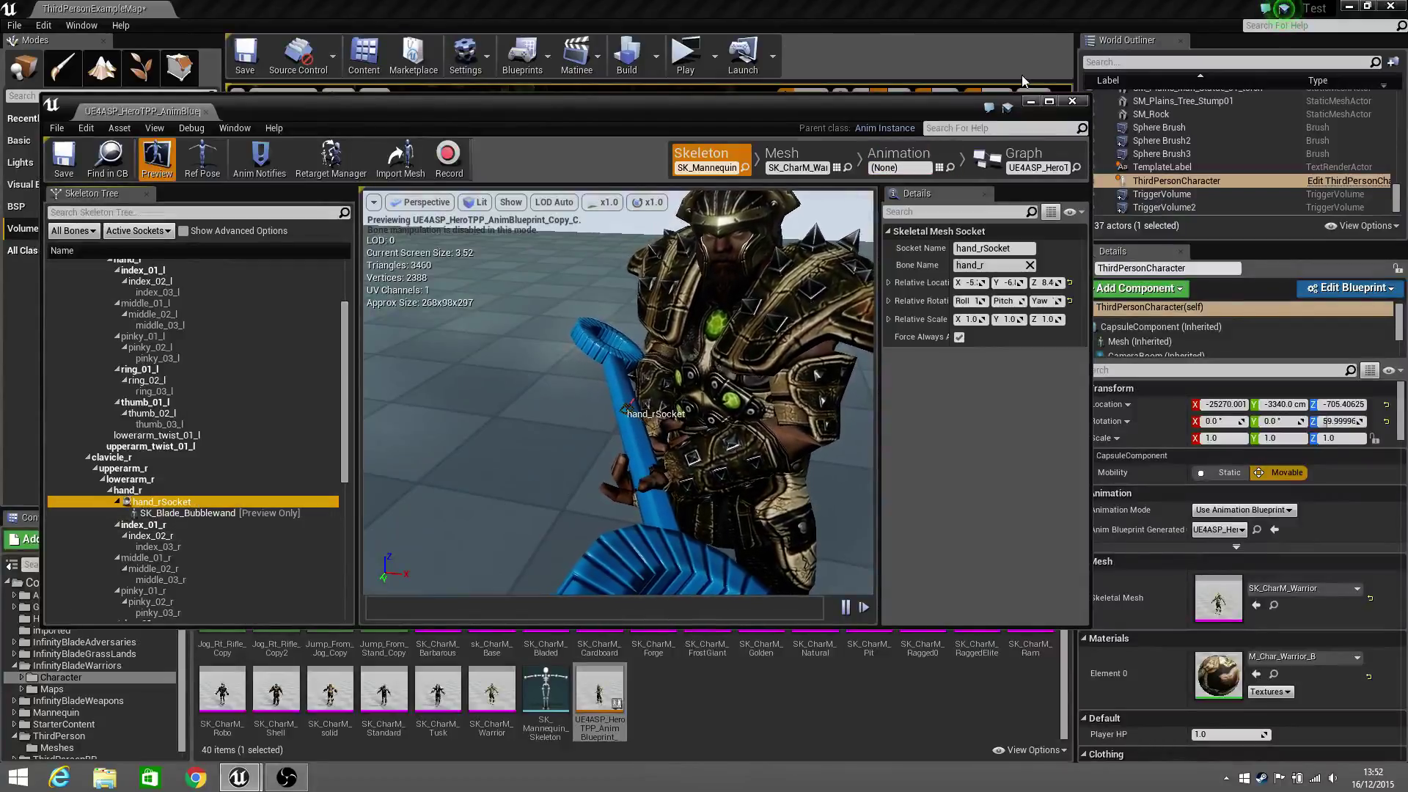
{"action": "left_click_drag", "start_coordinate": [947, 119], "coordinate": [921, 437]}
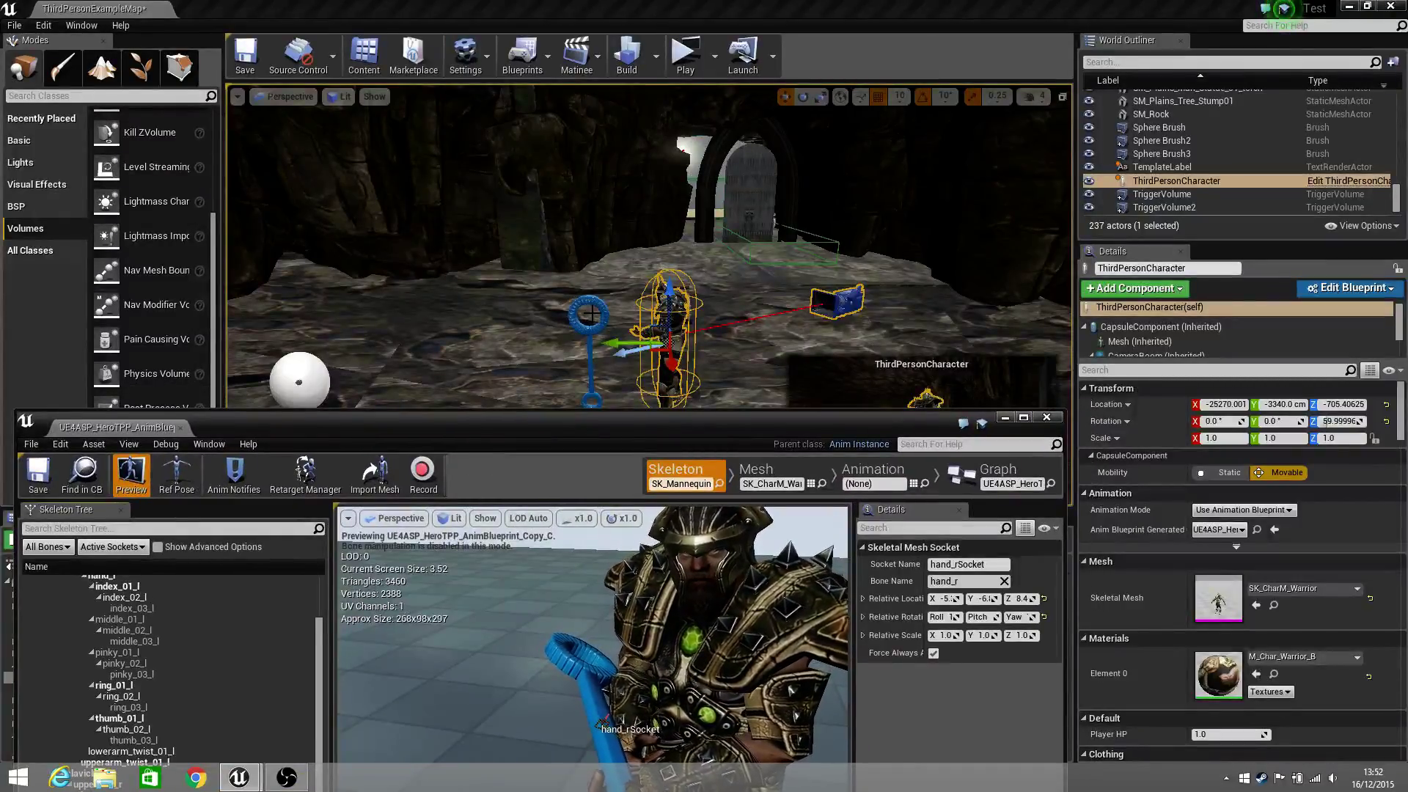
{"action": "left_click_drag", "start_coordinate": [773, 420], "coordinate": [819, 115]}
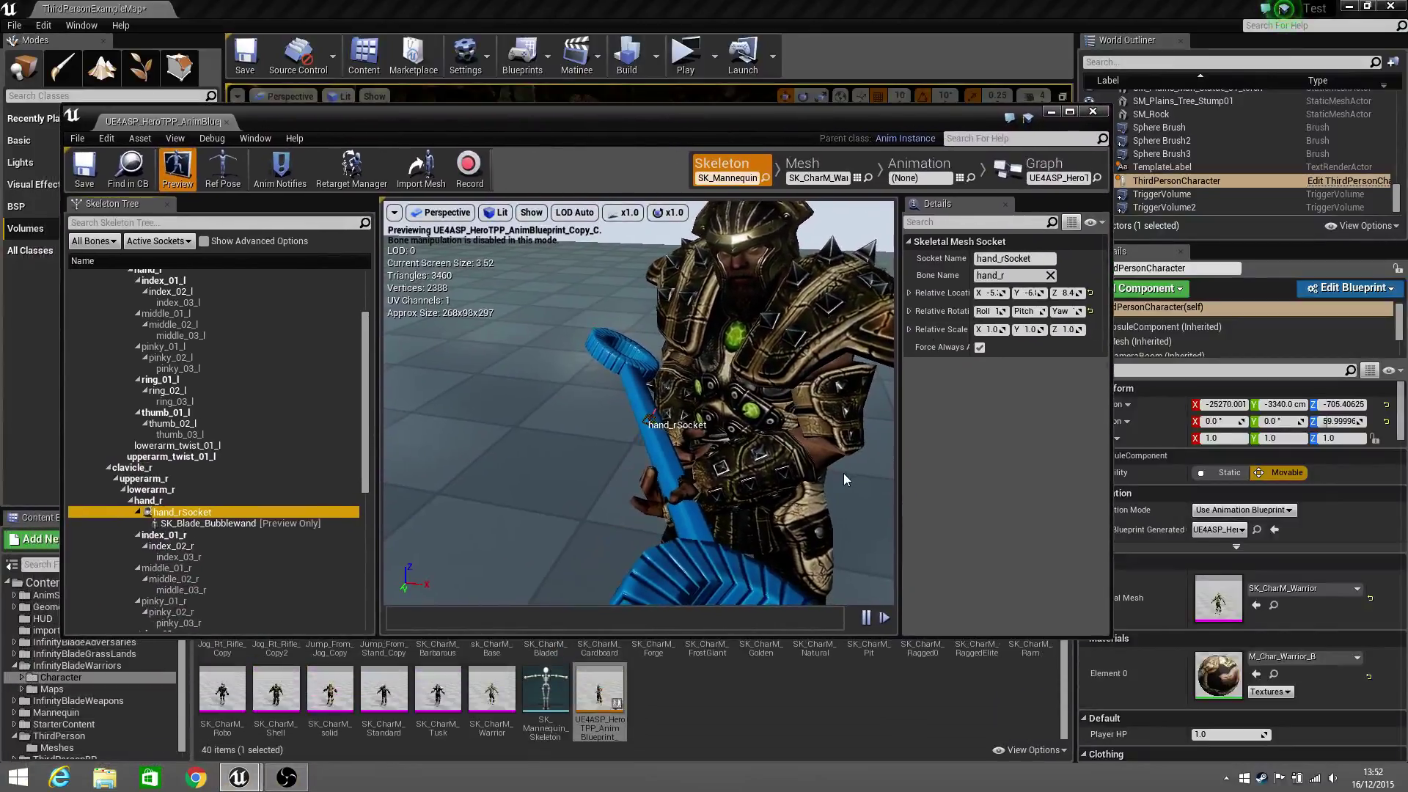
{"action": "mouse_move", "coordinate": [844, 473]}
{"action": "left_mouse_down"}
{"action": "mouse_move", "coordinate": [832, 389]}
{"action": "mouse_move", "coordinate": [836, 469]}
{"action": "left_mouse_up"}
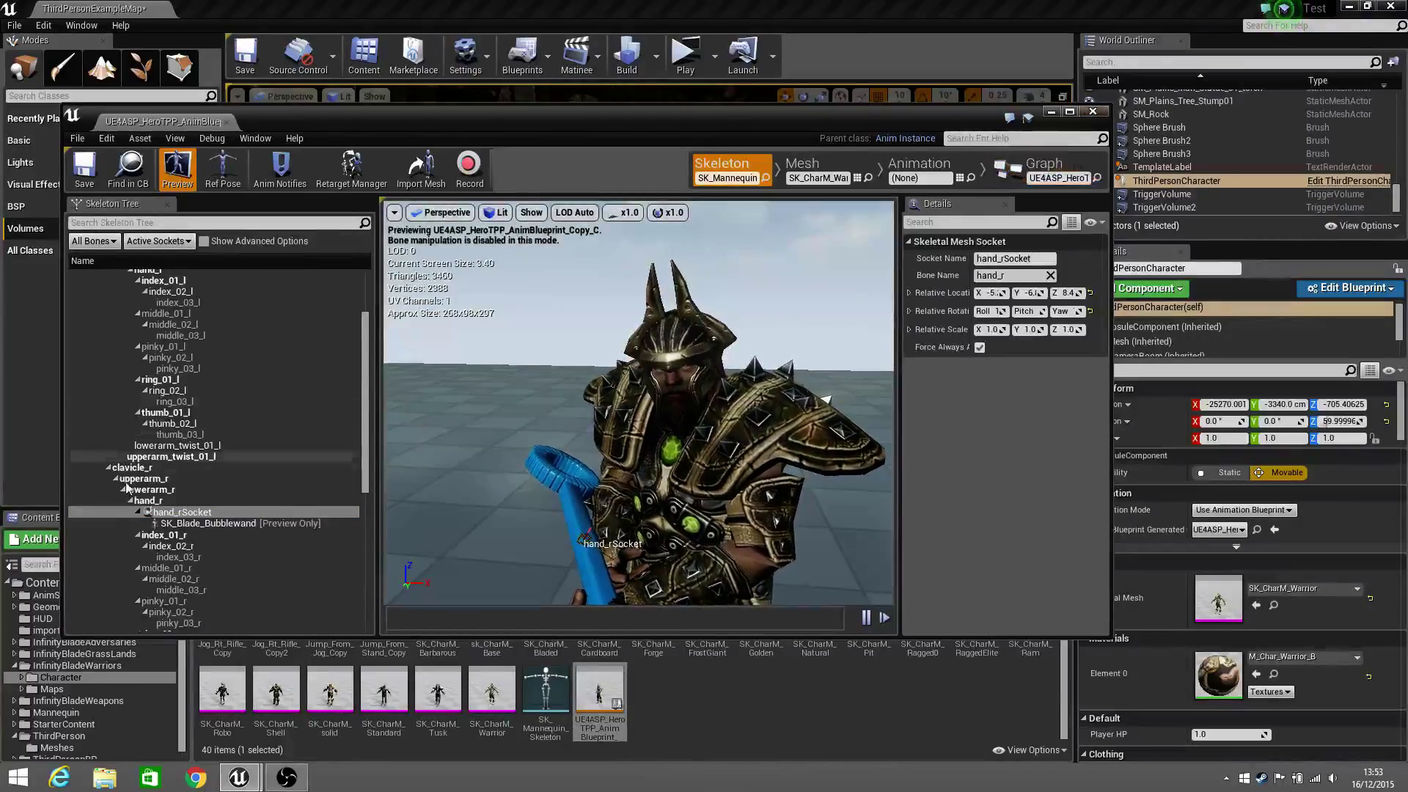
{"action": "left_click", "coordinate": [191, 526]}
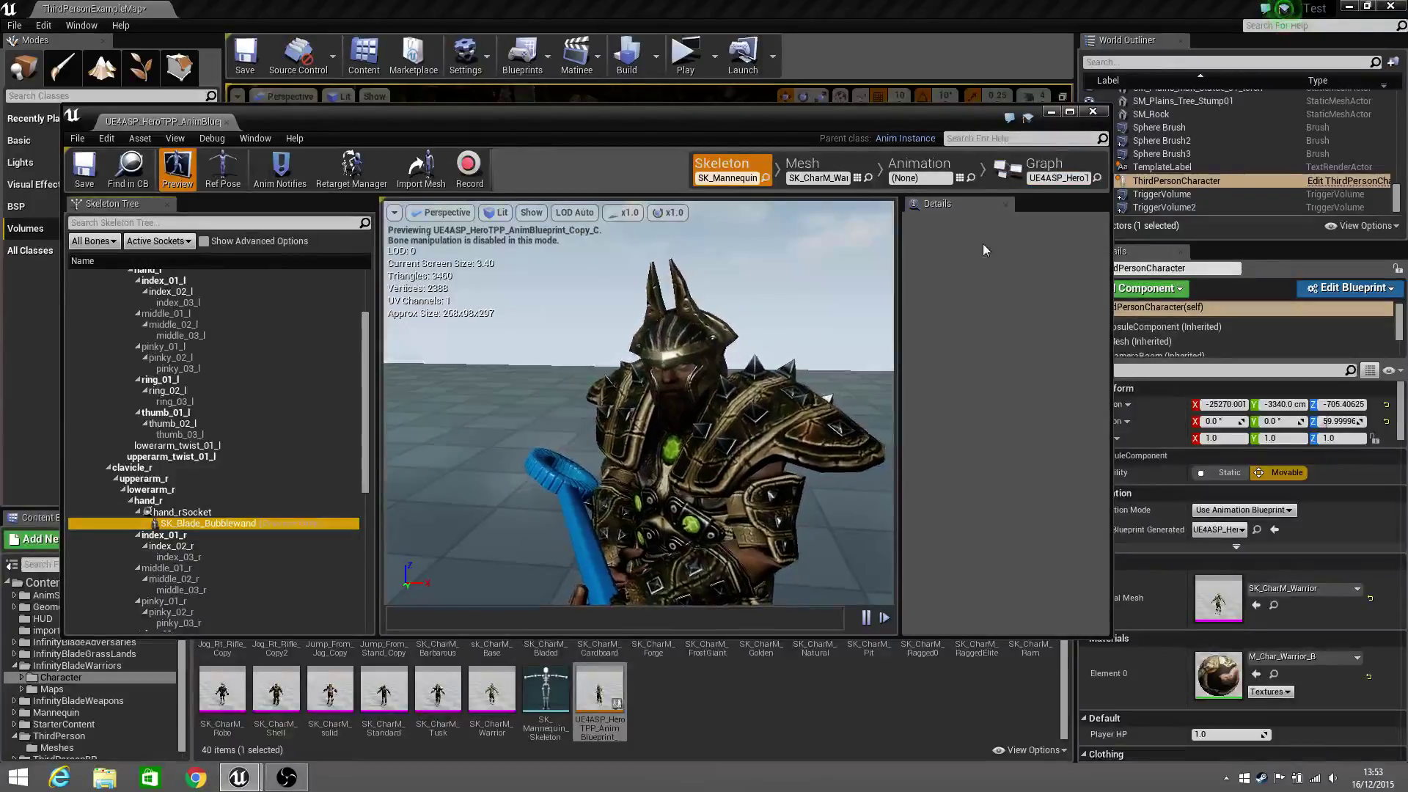
{"action": "left_click", "coordinate": [543, 64]}
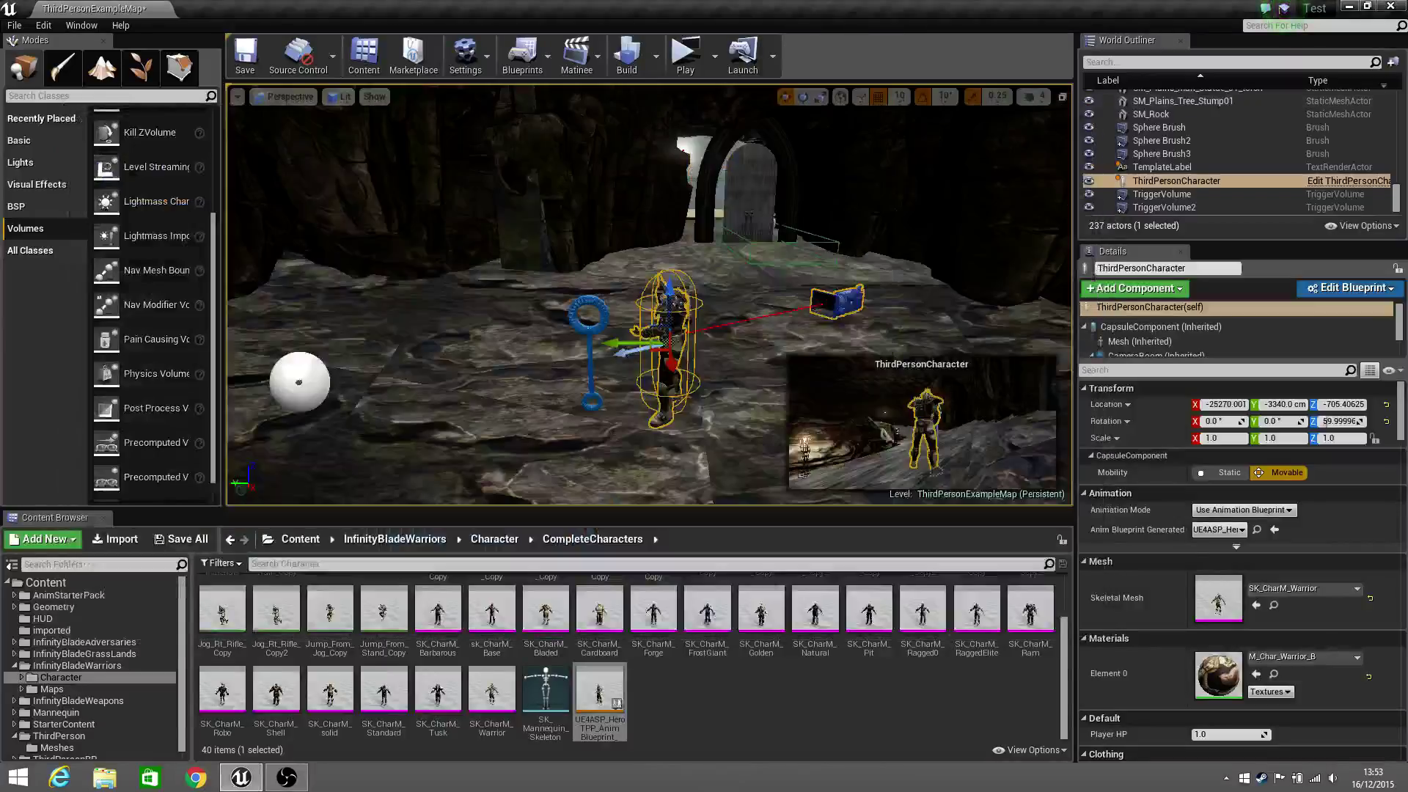
Step: Open the Level Blueprint and review Event BeginPlay attaching SK_Blade_Bubblewand to hand_rSocket
{"action": "left_click", "coordinate": [543, 65]}
{"action": "mouse_move", "coordinate": [571, 175]}
{"action": "left_click", "coordinate": [775, 251]}
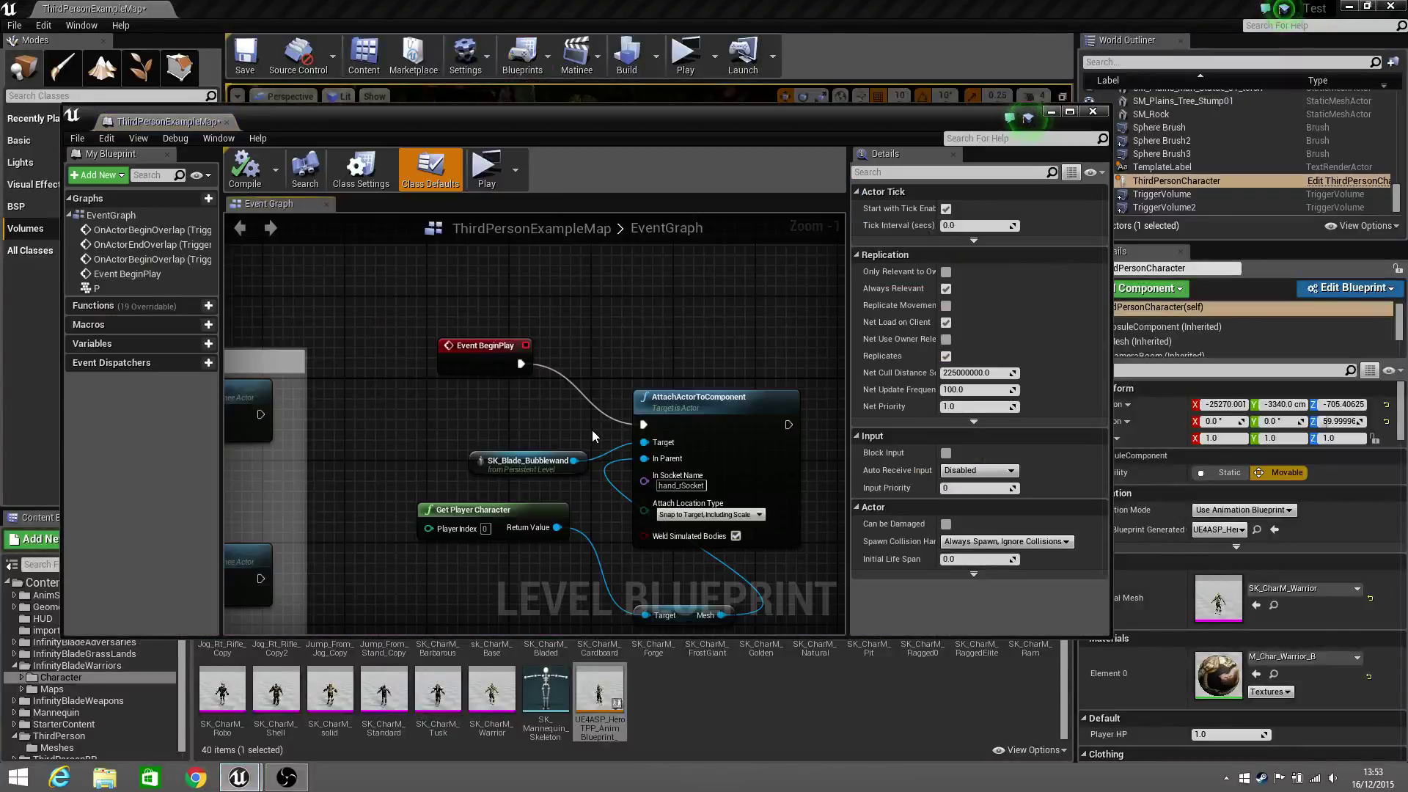
{"action": "right_click_drag", "start_coordinate": [592, 429], "coordinate": [572, 349]}
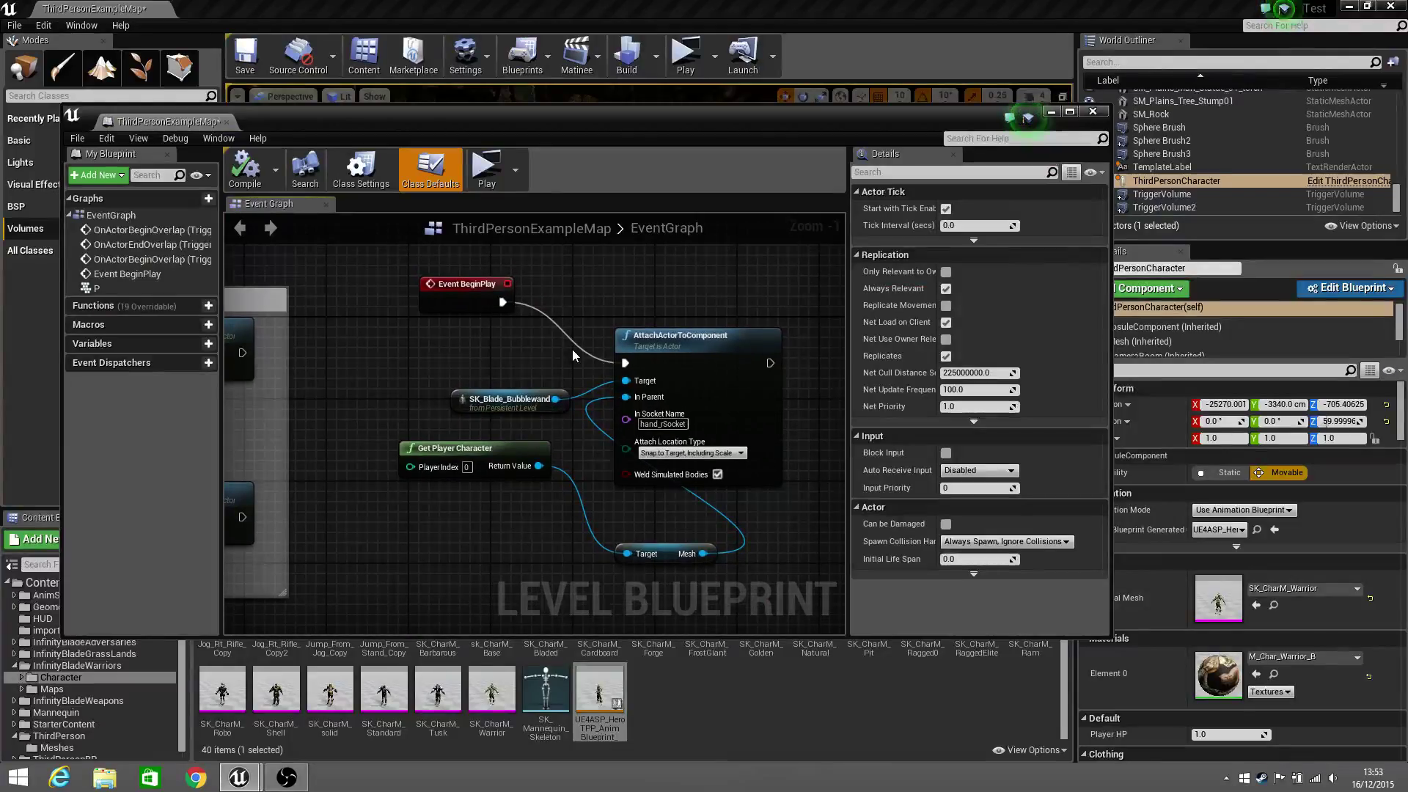
{"action": "left_click", "coordinate": [453, 302]}
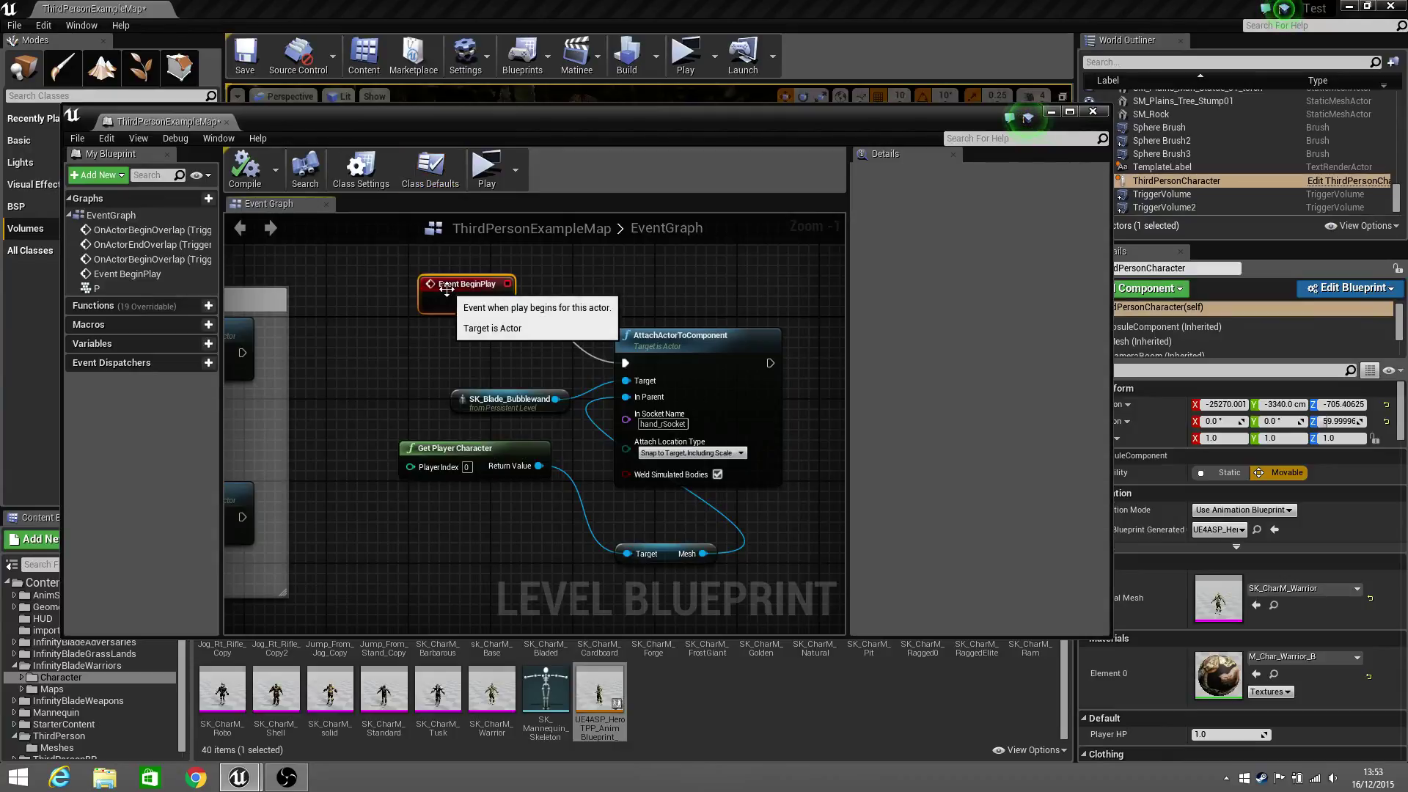
{"action": "left_click", "coordinate": [633, 301]}
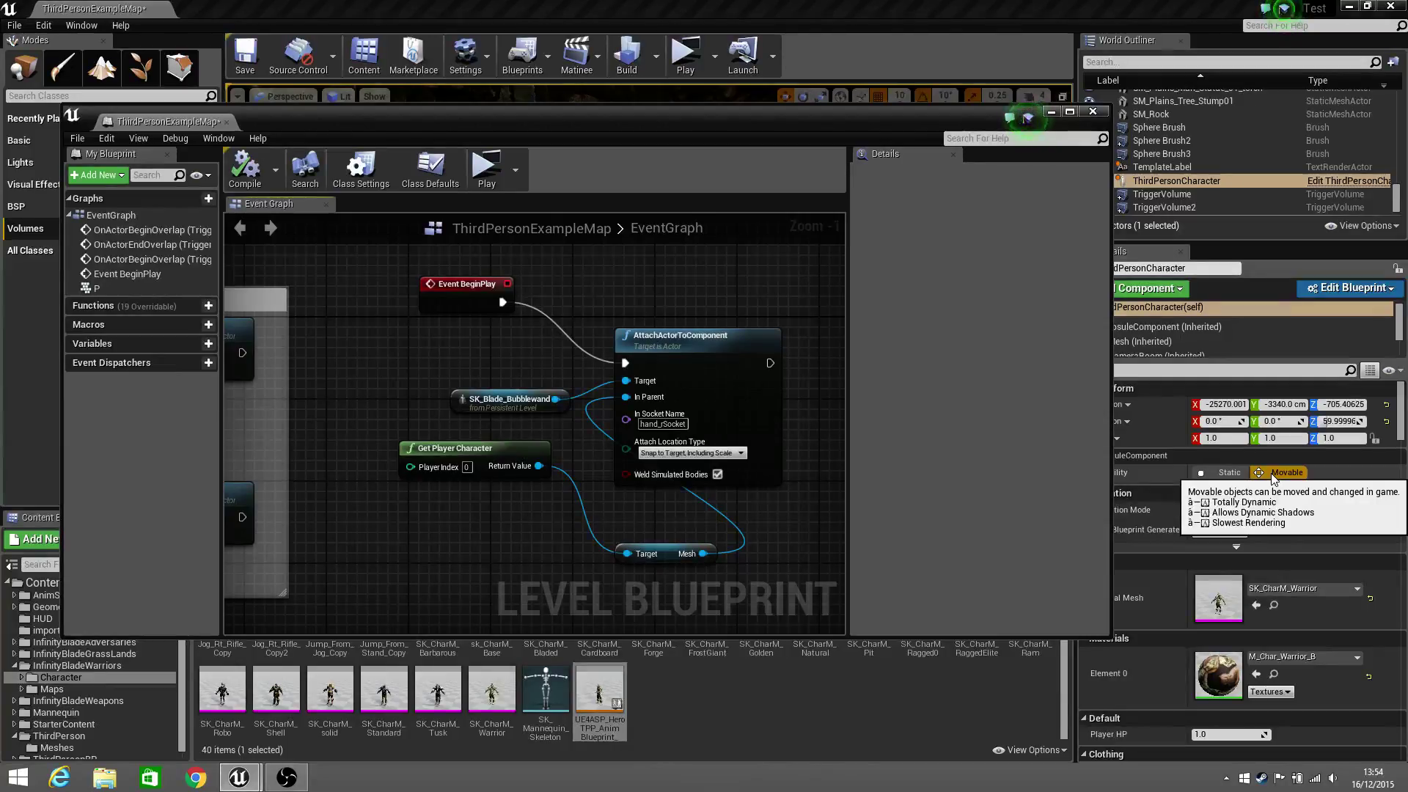
{"action": "left_click_drag", "start_coordinate": [962, 125], "coordinate": [967, 120]}
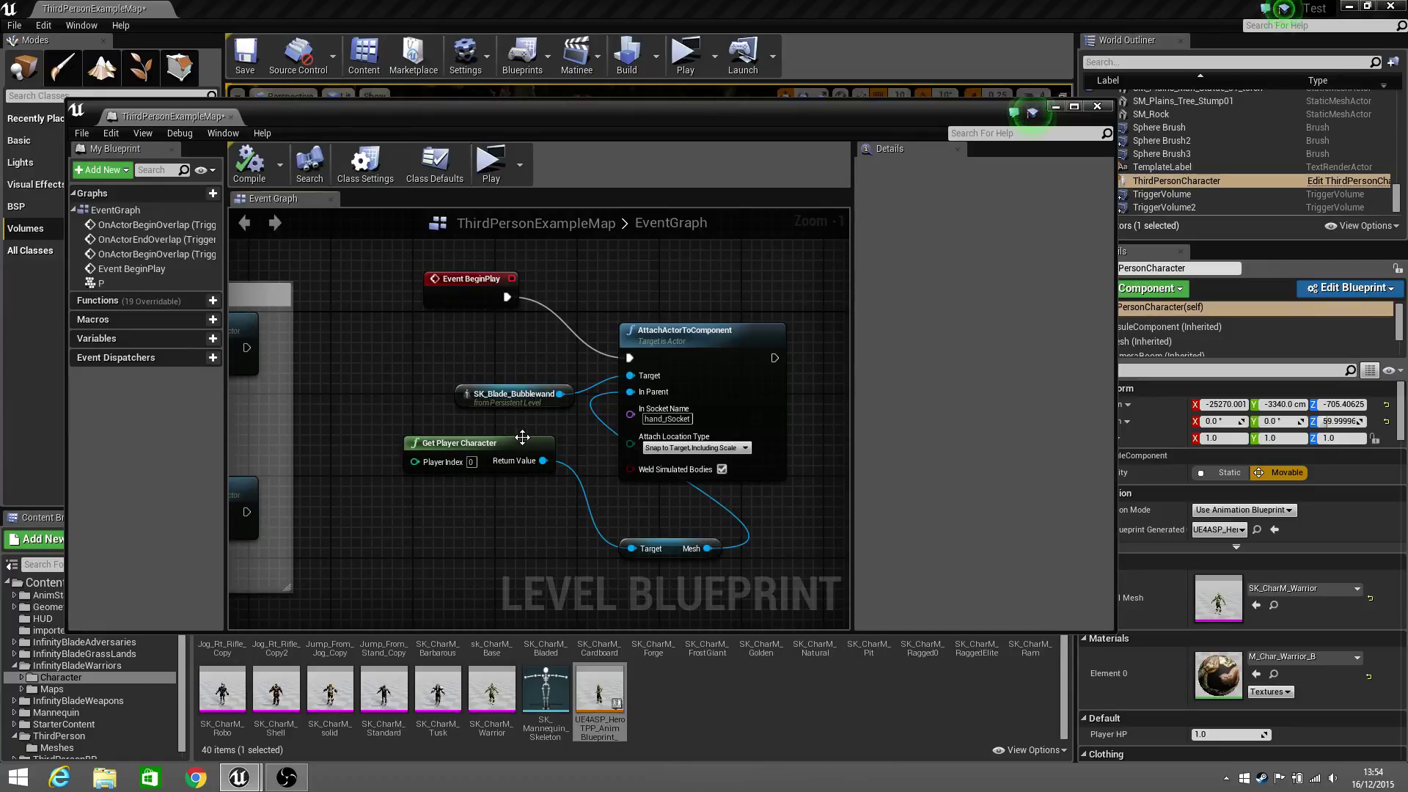
{"action": "left_click", "coordinate": [468, 445]}
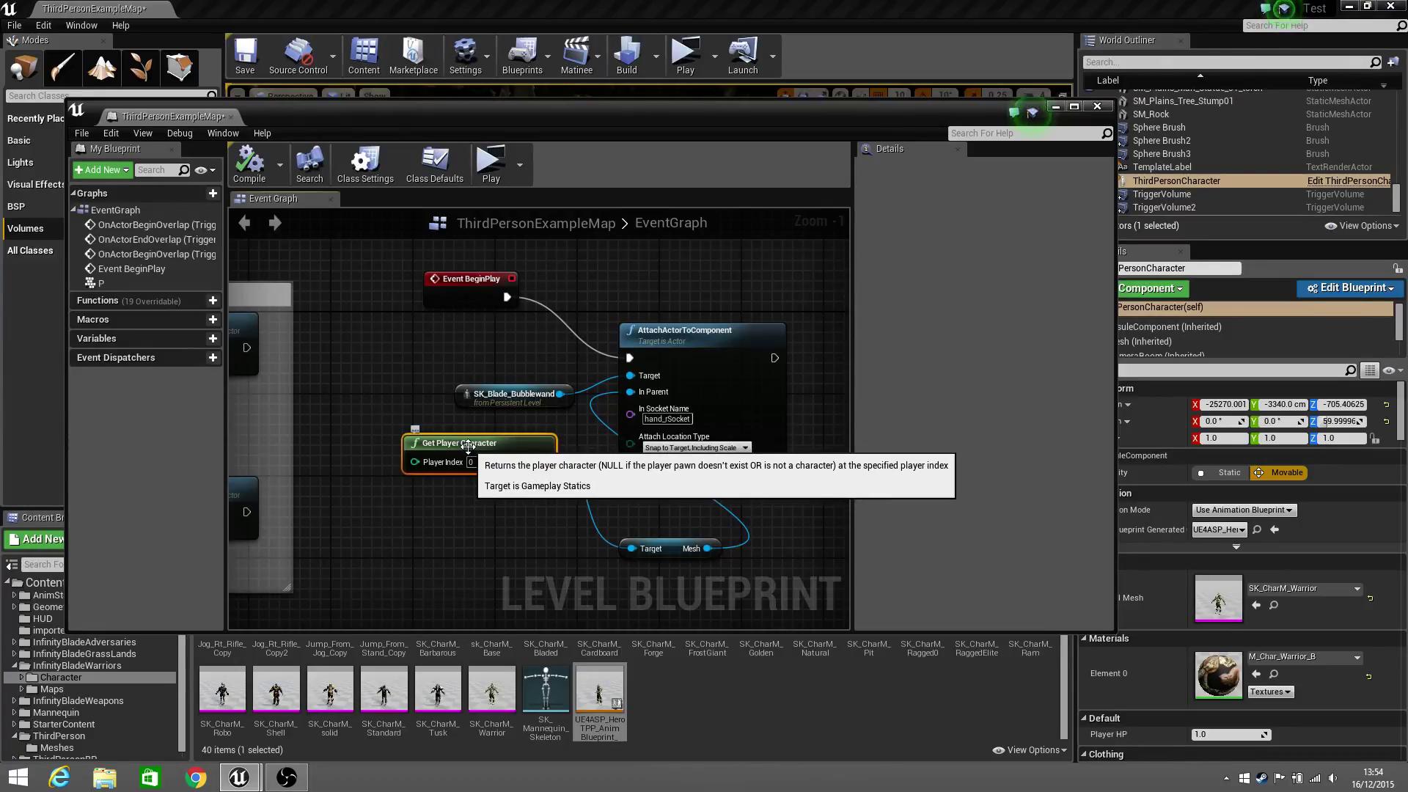
{"action": "left_click", "coordinate": [665, 548]}
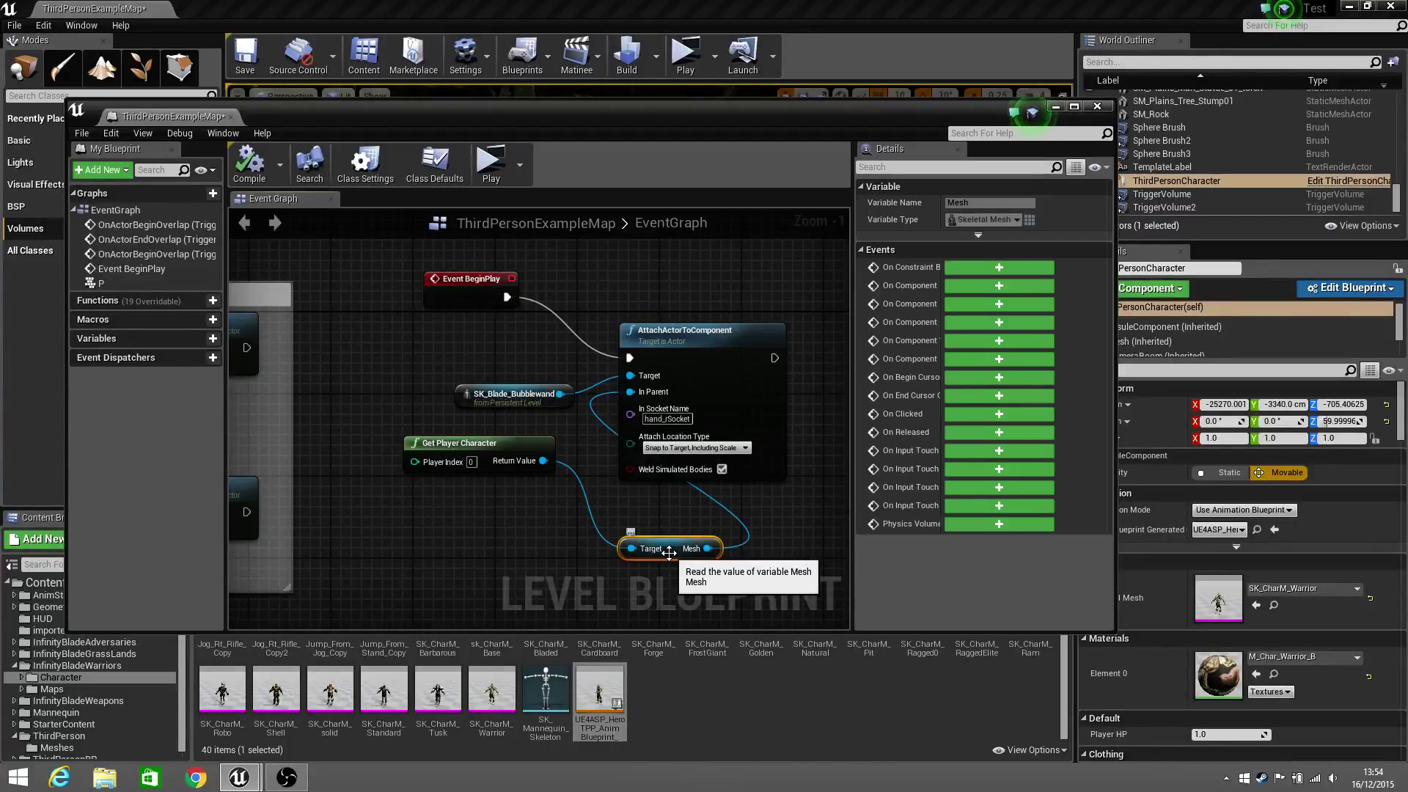
{"action": "left_click", "coordinate": [480, 450]}
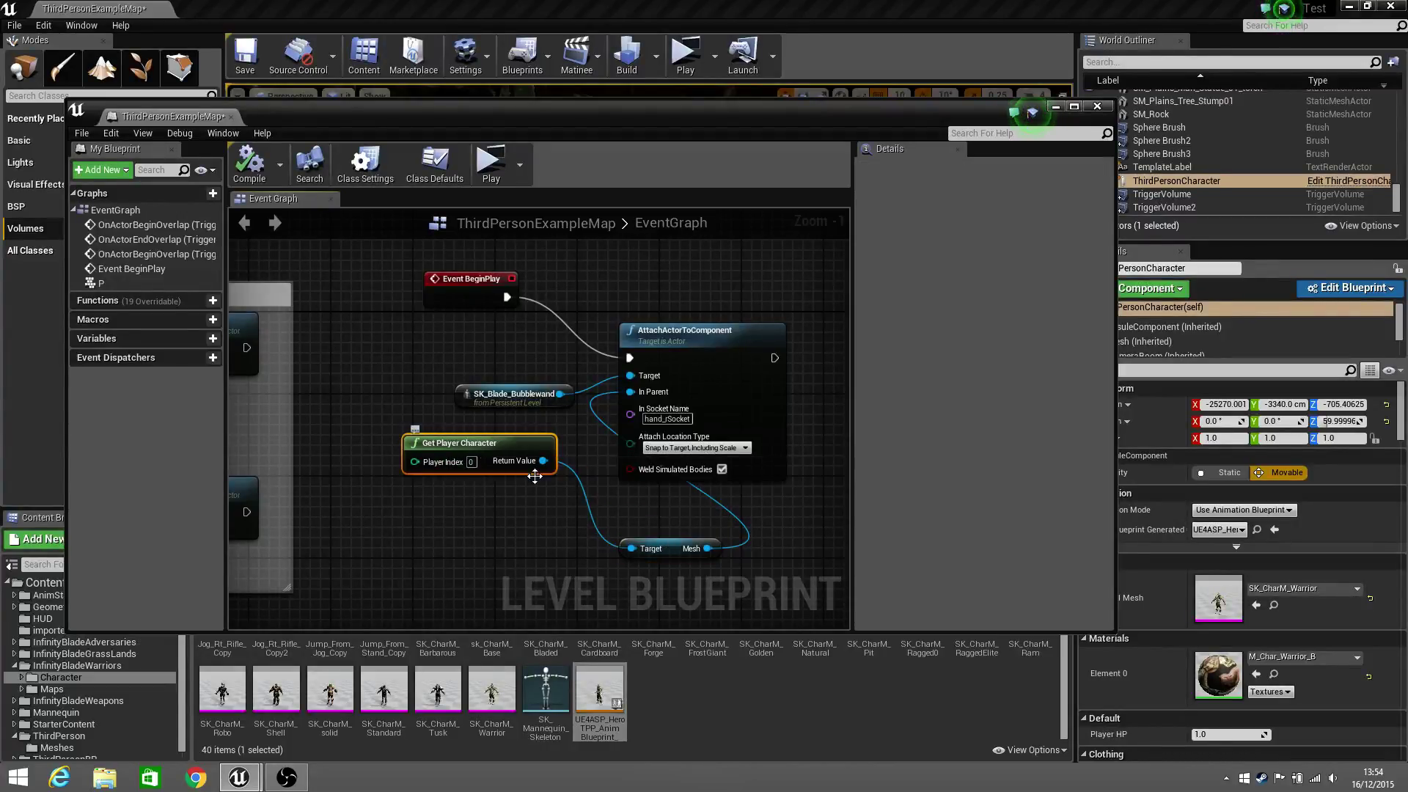
{"action": "left_click", "coordinate": [662, 549]}
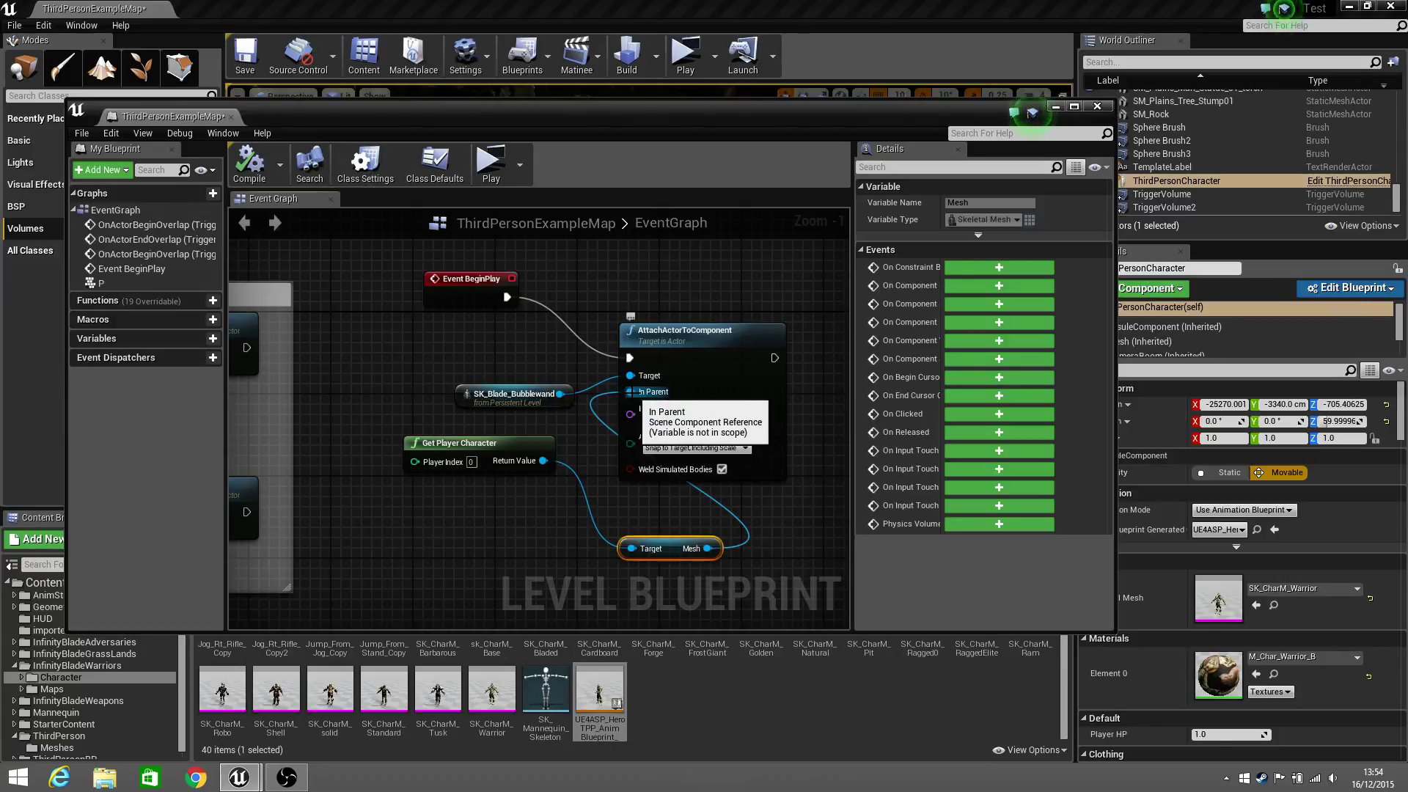